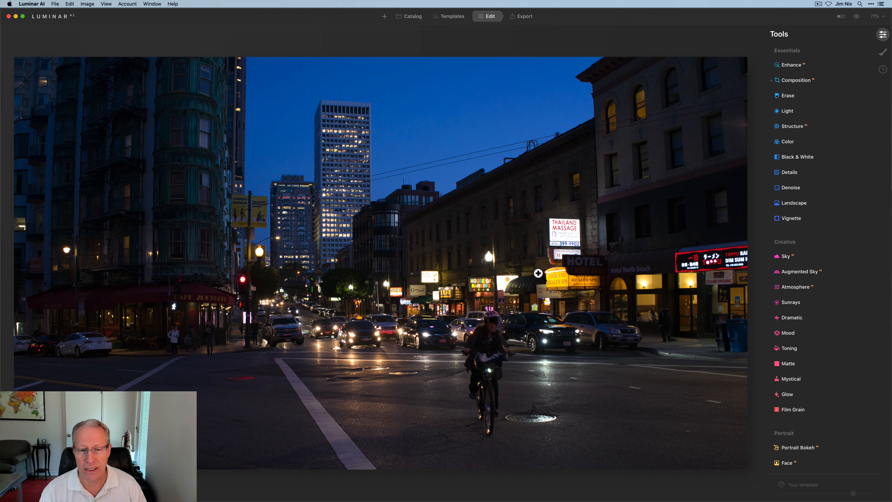
- Open Enhance and set Accent to 60
left_click(804, 66)
left_click_drag(785, 88, 831, 87)
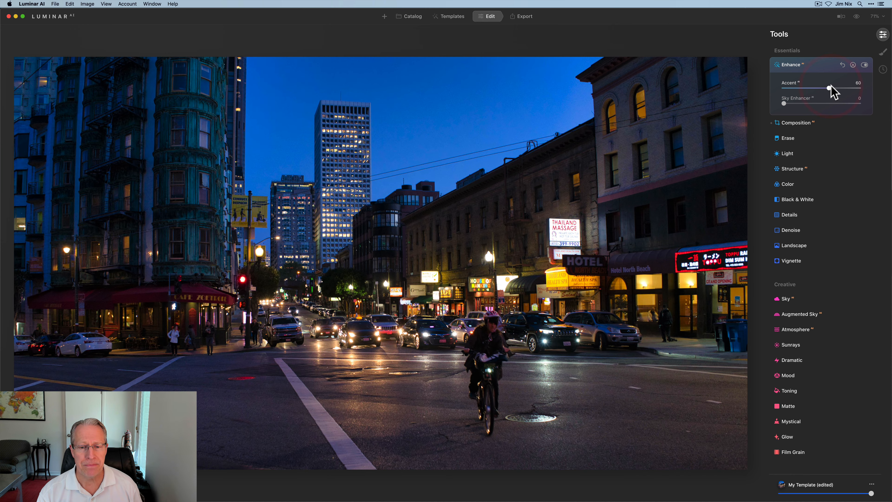
- In Light, set Smart Contrast to 20, Highlights to -100 and Shadows to 25
left_click(797, 155)
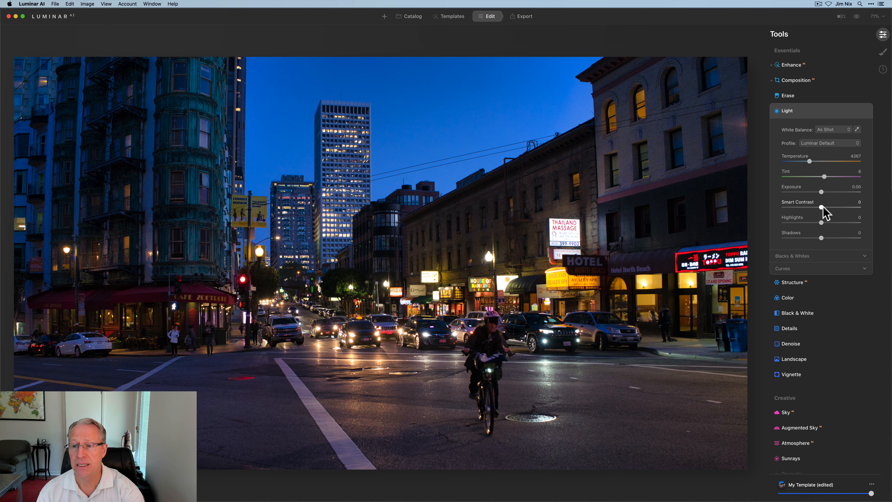
left_click_drag(821, 207, 745, 221)
left_click_drag(822, 238, 831, 237)
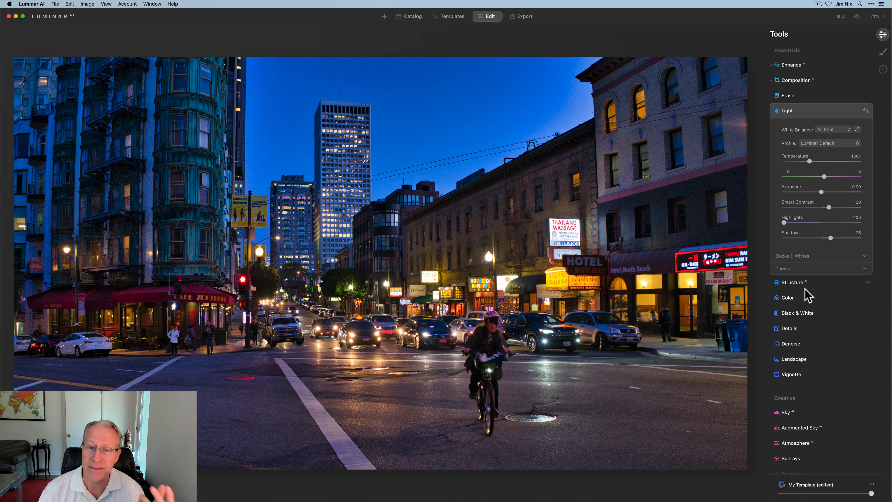
- Open the Sky tool and replace the sky with the sunset-sky-14 preset
scroll(806, 295, "down", 5)
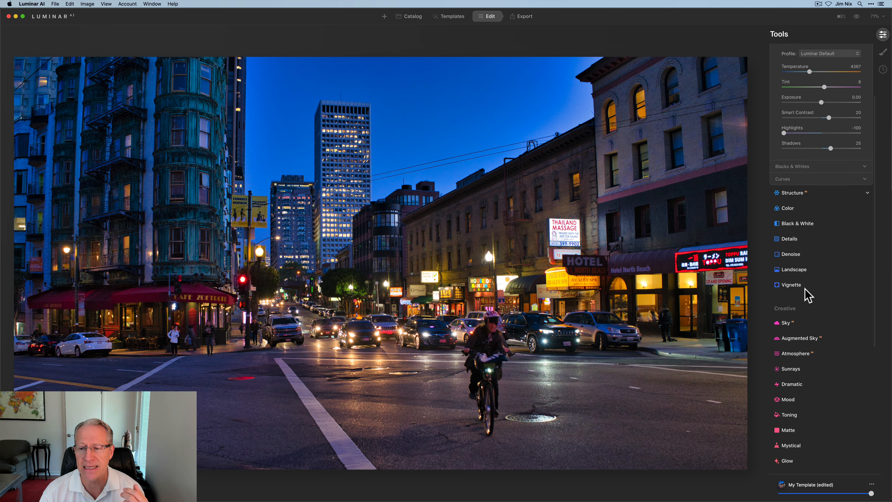
left_click(793, 308)
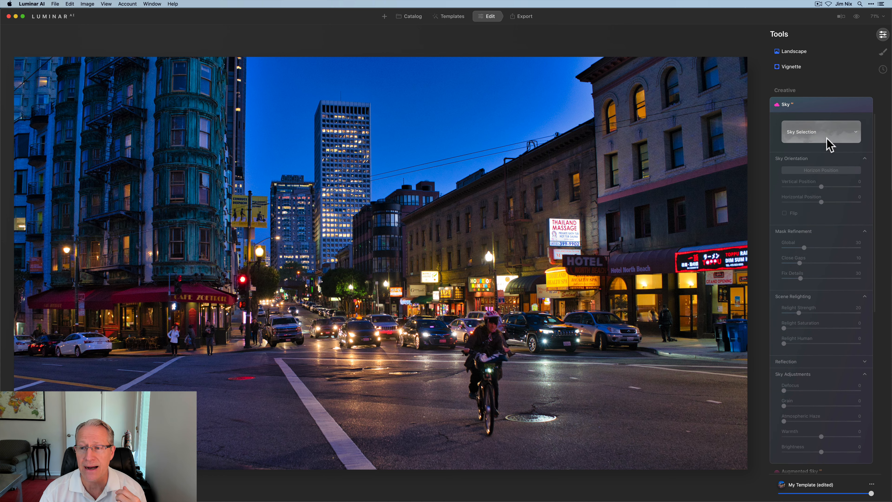
left_click(827, 140)
scroll(828, 228, "down", 10)
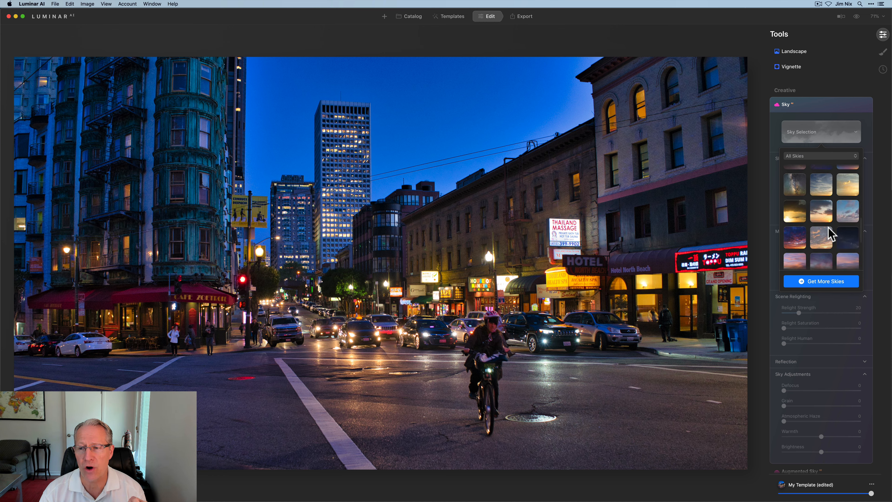
scroll(827, 227, "down", 3)
scroll(827, 227, "down", 3)
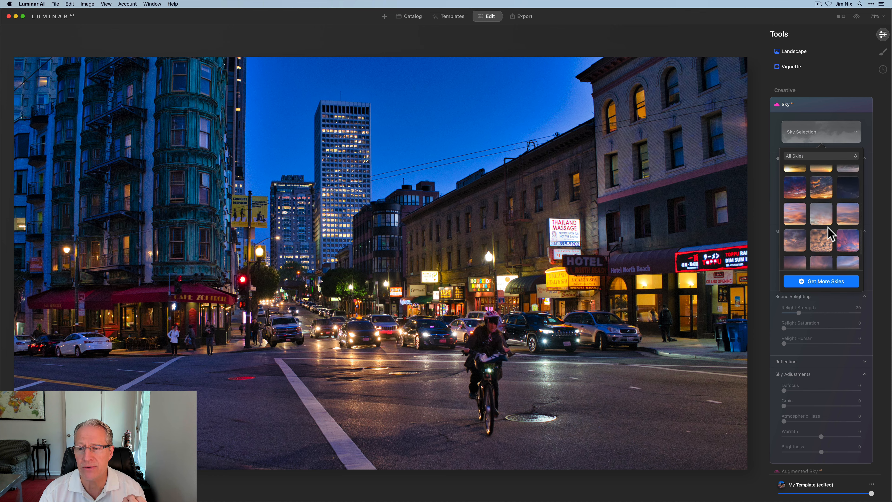
left_click(848, 242)
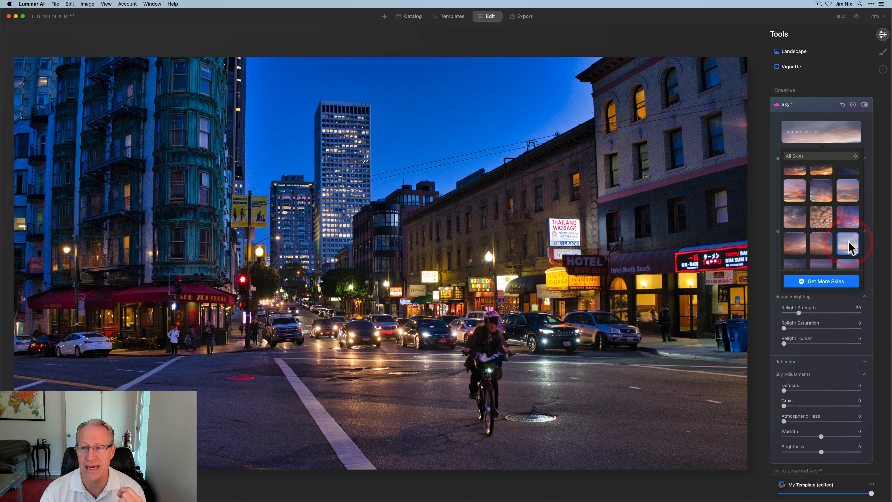
left_click(861, 130)
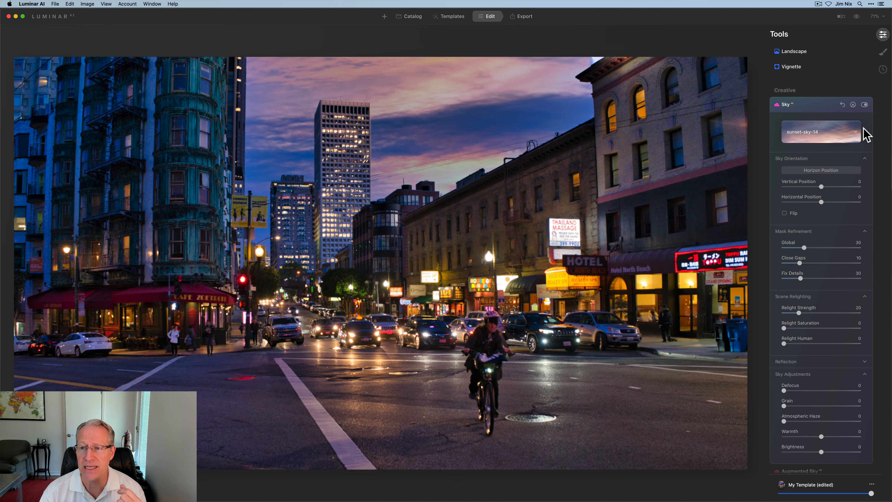
- Use Horizon Position to lower the sky's horizon line well down into the street
left_click(803, 171)
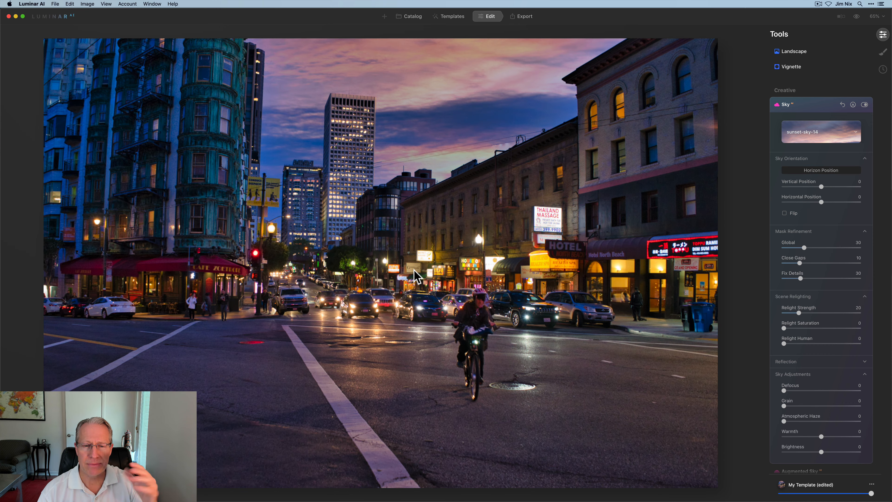
left_click(383, 247)
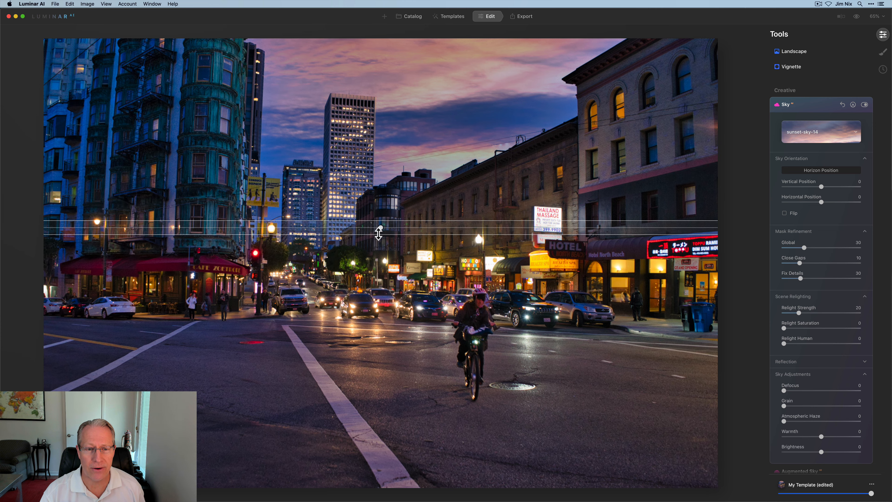
left_click_drag(379, 233, 386, 400)
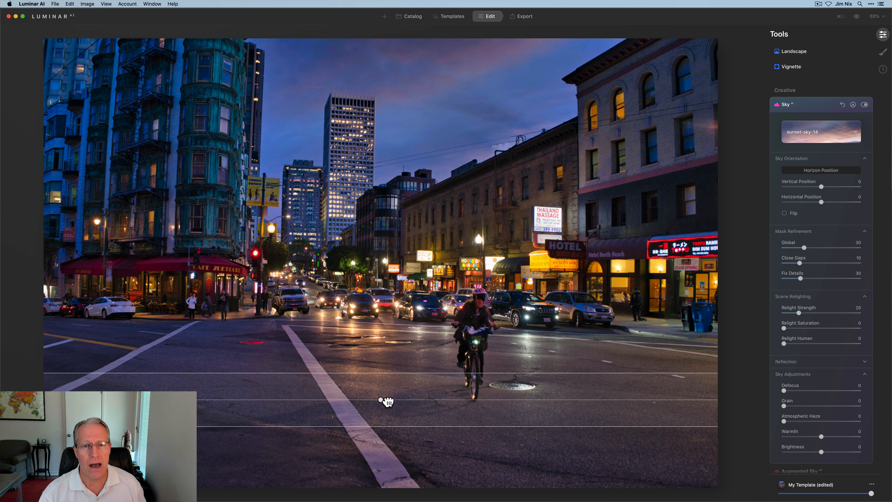
left_click_drag(378, 400, 383, 438)
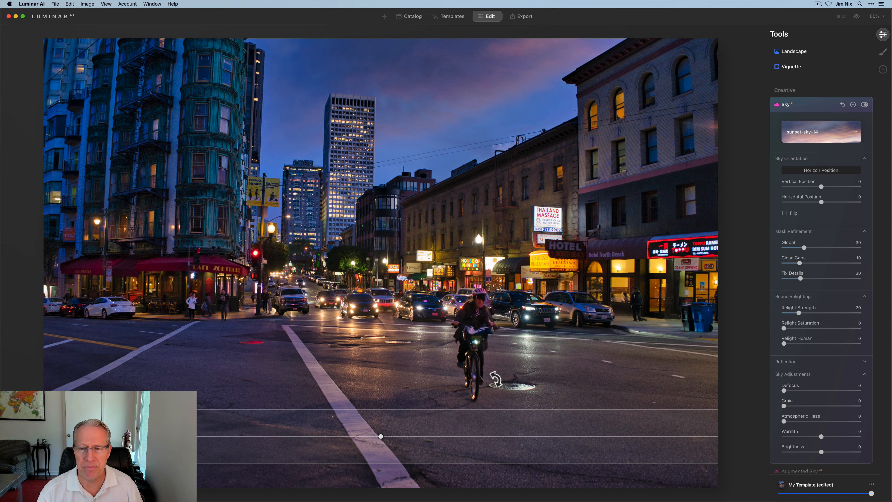
left_click(813, 171)
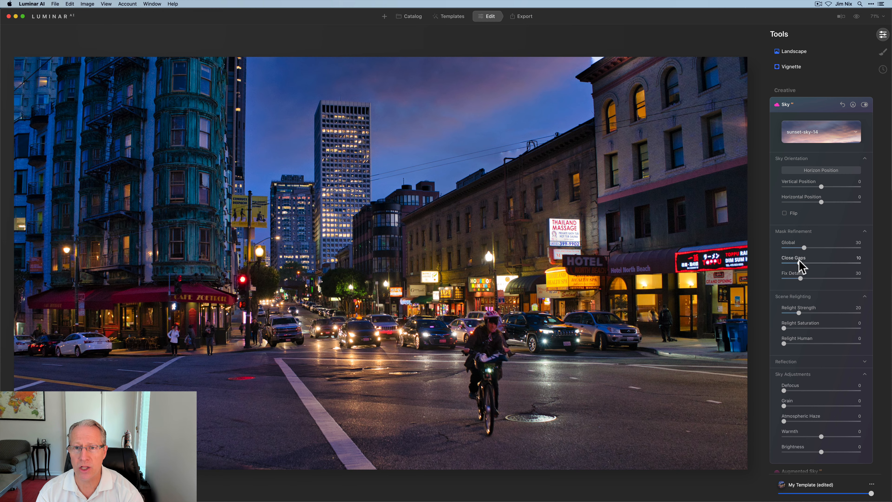
- Set the sky Mask Refinement Close Gaps to 40 and collapse that section
left_click_drag(806, 258, 856, 279)
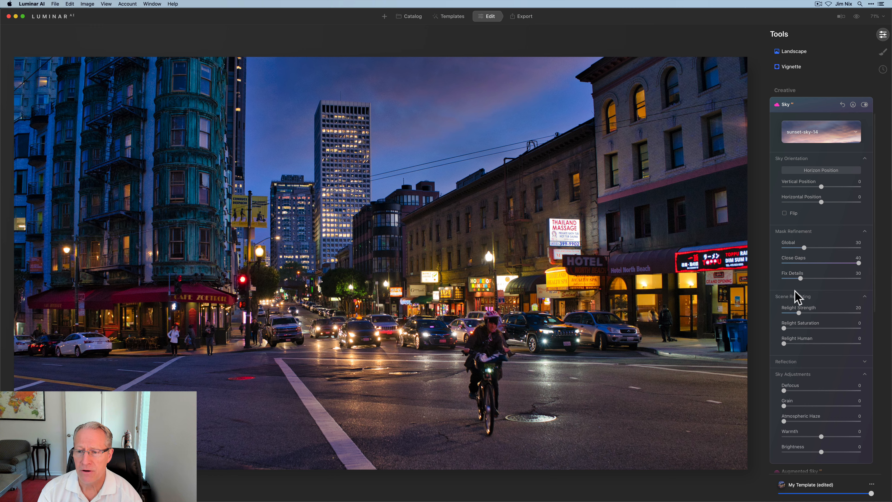
left_click(813, 233)
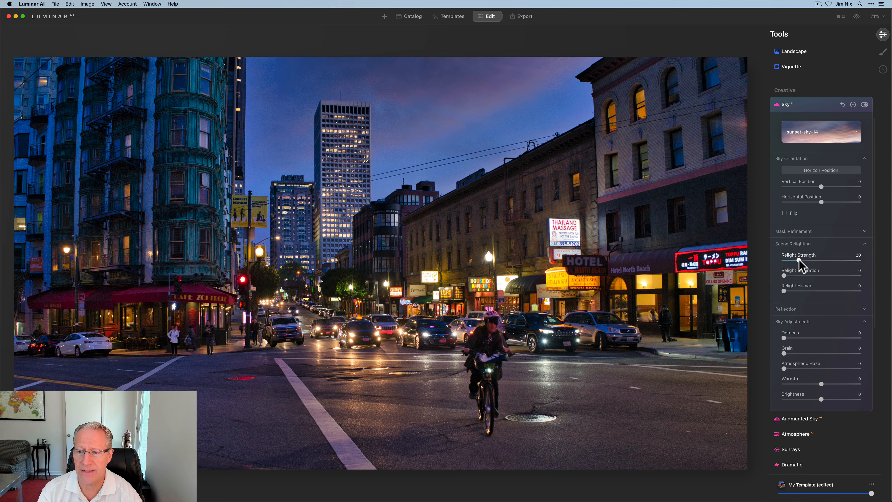
- Set the sky's Relight Strength to 51 and Defocus to 2
left_click_drag(799, 259, 822, 258)
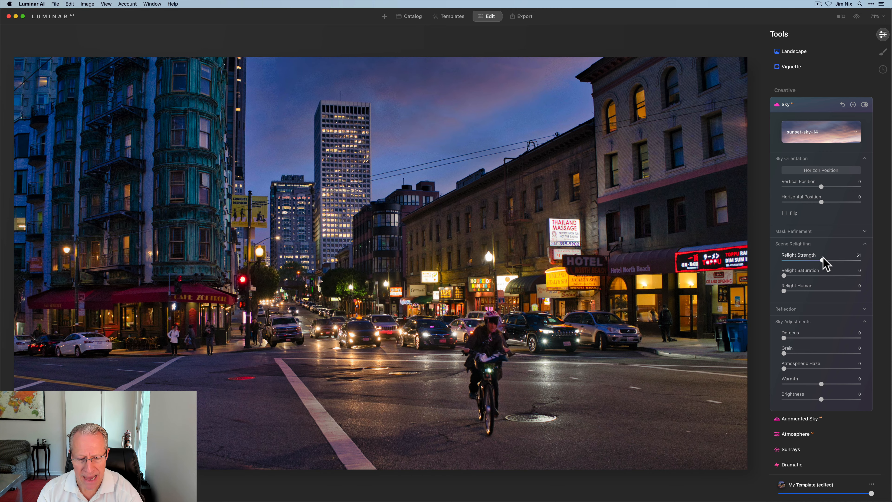
left_click_drag(784, 338, 785, 338)
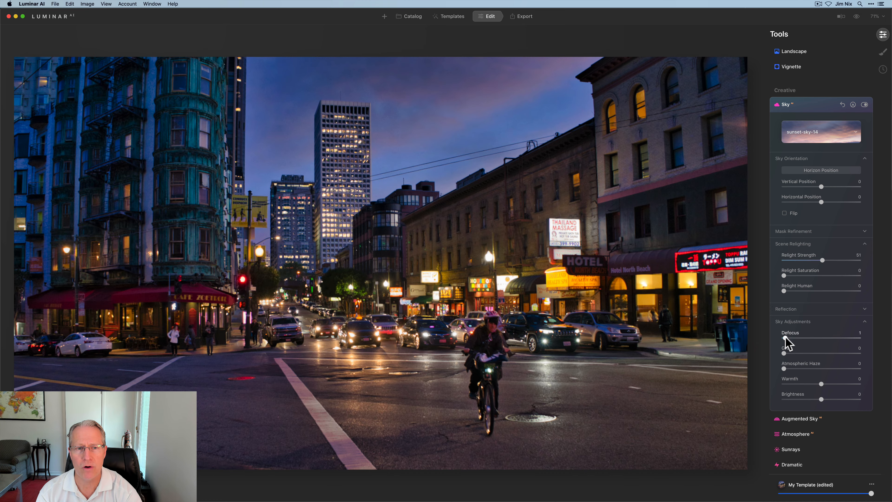
left_click_drag(792, 337, 793, 335)
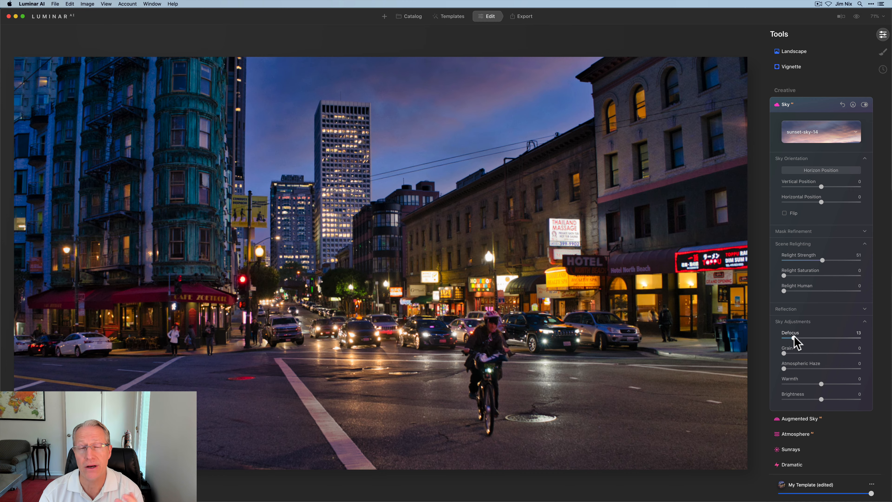
left_click_drag(793, 337, 786, 339)
left_click(786, 338)
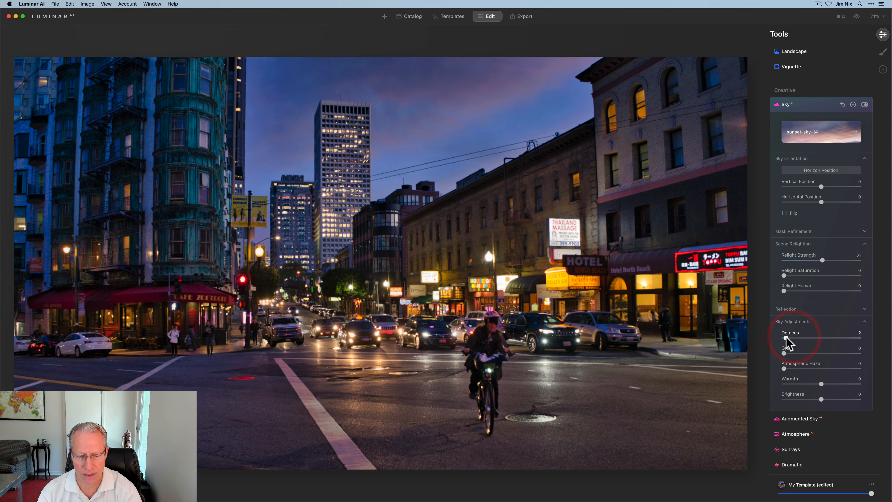
- Set the sky's Warmth and Brightness to -31 each and close the Sky tool
left_click_drag(821, 384, 808, 398)
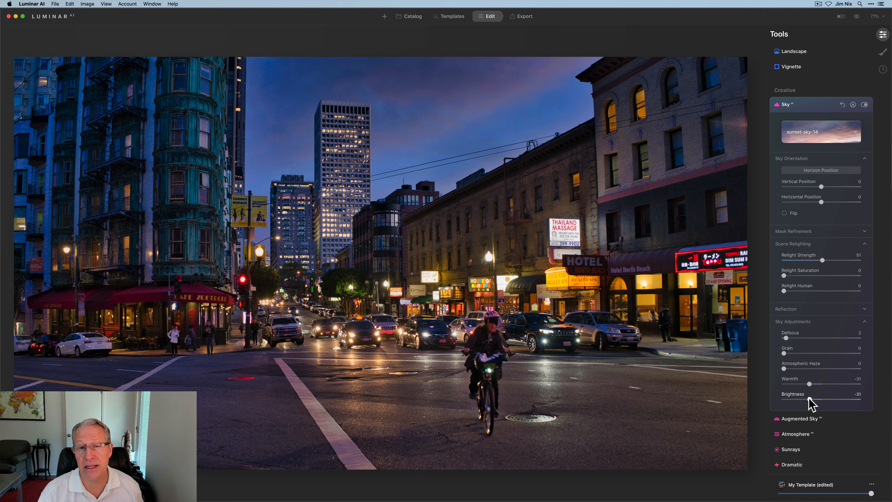
left_click(793, 105)
- Open Structure and set Amount to 28
scroll(792, 197, "up", 5)
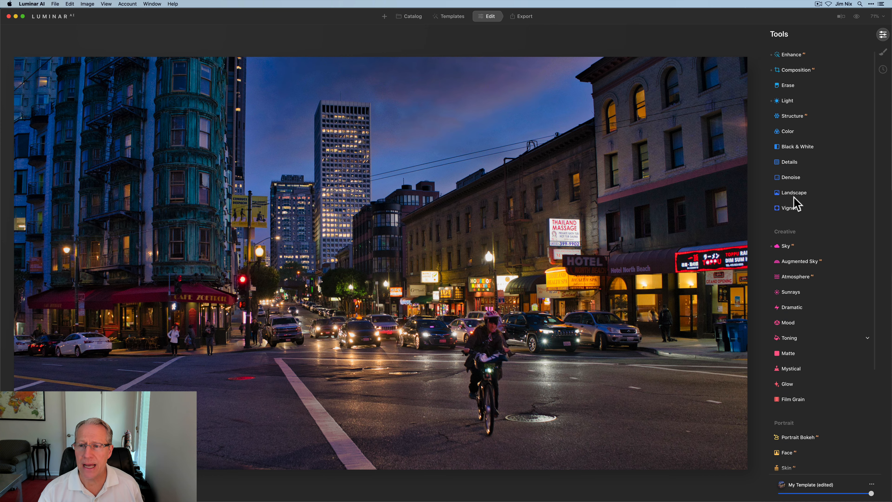
left_click(795, 126)
left_click_drag(814, 149, 834, 150)
left_click(835, 147)
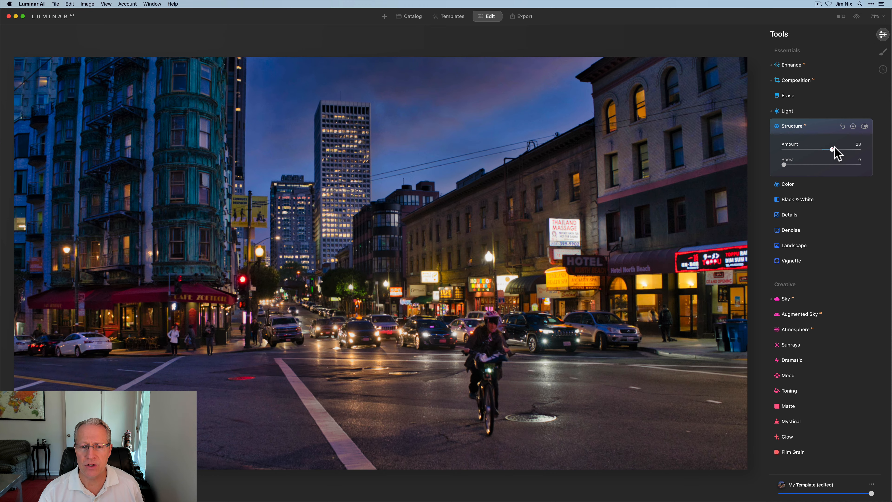
- Paint a Structure mask with a 220 radius brush over the street toward the cyclist, toggling the tool off and on to compare
left_click(853, 127)
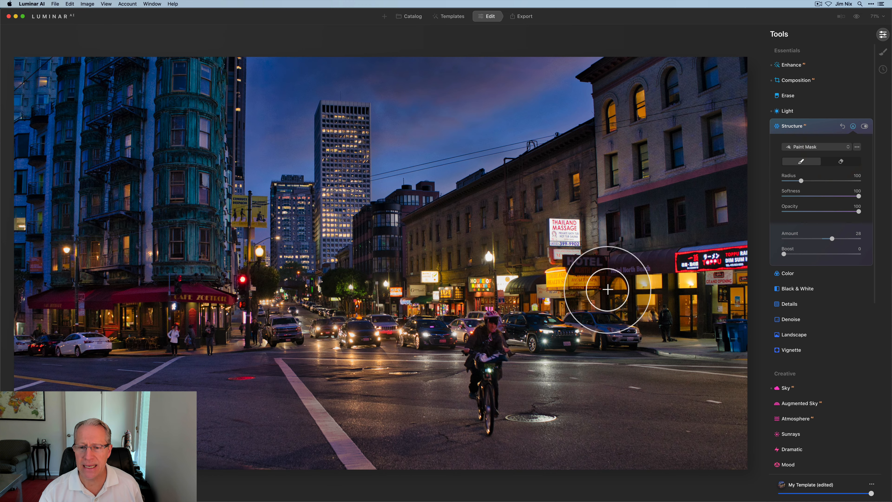
key("bracketright")
key("bracketright")
key("bracketright")
key("bracketright")
key("bracketright")
key("bracketright")
key("bracketright")
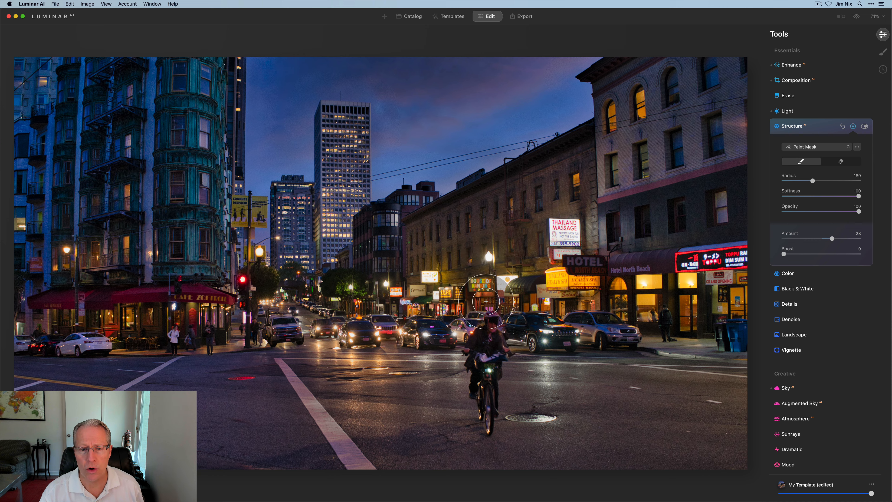
key("bracketright")
key("bracketright")
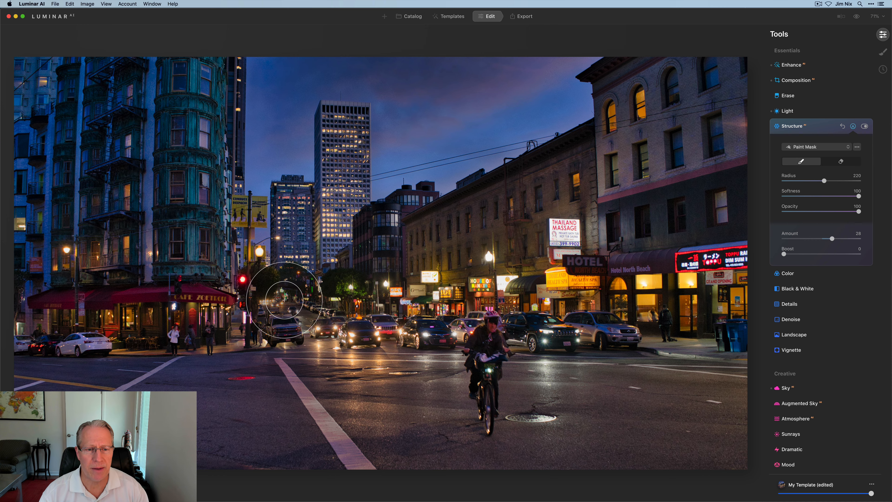
mouse_move(285, 299)
left_mouse_down()
mouse_move(337, 288)
mouse_move(330, 226)
mouse_move(347, 253)
mouse_move(401, 264)
mouse_move(518, 241)
mouse_move(538, 324)
mouse_move(592, 324)
mouse_move(443, 367)
mouse_move(429, 333)
mouse_move(580, 404)
mouse_move(616, 357)
mouse_move(525, 284)
mouse_move(584, 268)
mouse_move(636, 344)
mouse_move(530, 439)
left_mouse_up()
mouse_move(375, 392)
left_mouse_down()
mouse_move(363, 352)
mouse_move(326, 371)
mouse_move(404, 426)
mouse_move(243, 340)
mouse_move(185, 358)
mouse_move(332, 408)
mouse_move(204, 442)
mouse_move(163, 412)
mouse_move(376, 432)
mouse_move(477, 368)
mouse_move(483, 276)
mouse_move(516, 248)
mouse_move(568, 233)
mouse_move(653, 352)
mouse_move(603, 426)
mouse_move(612, 346)
mouse_move(605, 230)
mouse_move(475, 233)
mouse_move(402, 285)
mouse_move(327, 262)
mouse_move(317, 307)
mouse_move(289, 342)
left_mouse_up()
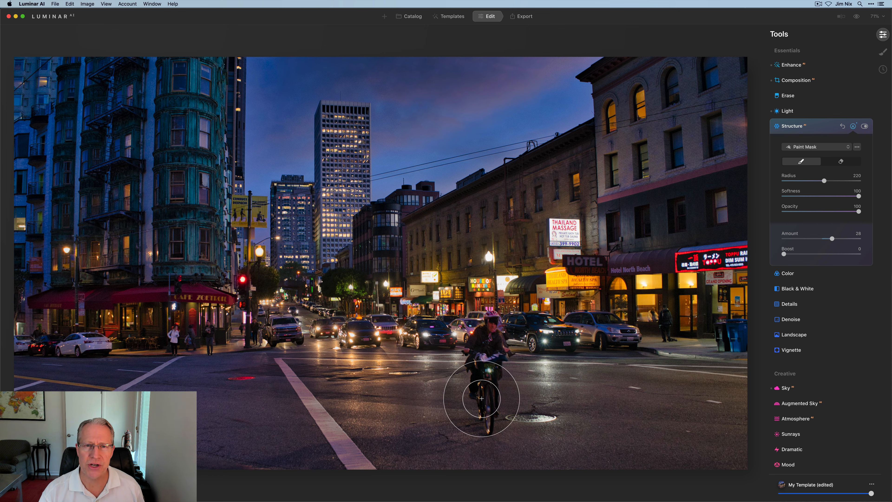
left_click(865, 127)
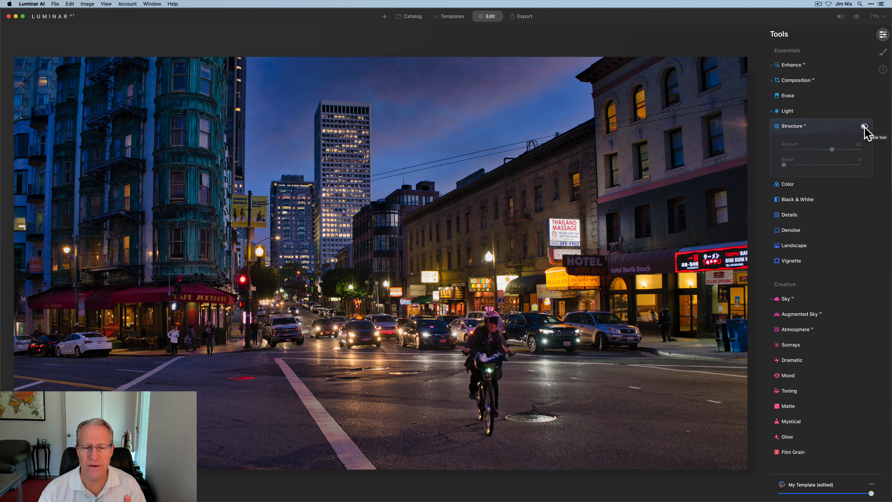
left_click(865, 127)
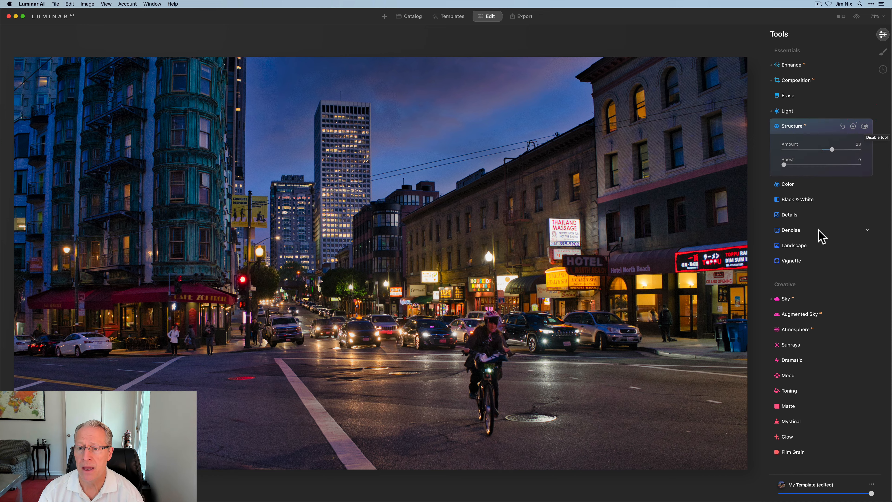
- Open Landscape and set Golden Hour to 15
left_click(801, 249)
left_click_drag(784, 242, 796, 241)
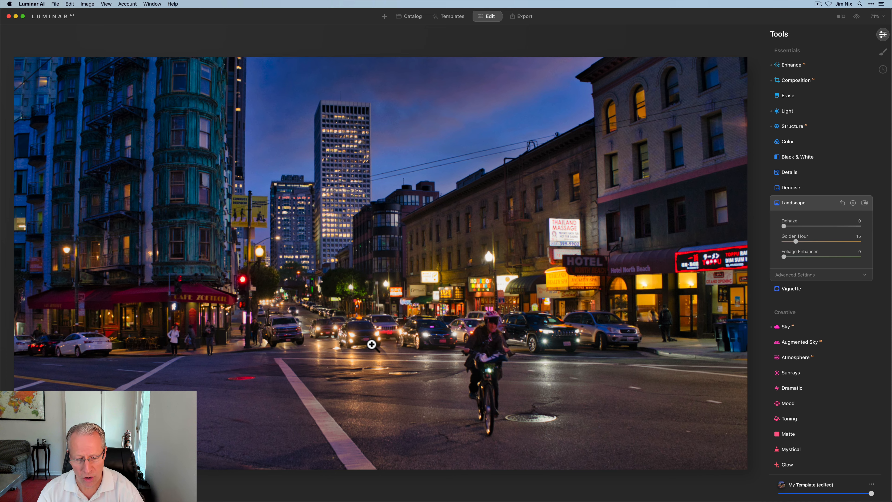
- Open Toning and set the highlights Saturation to 40
scroll(811, 362, "down", 1)
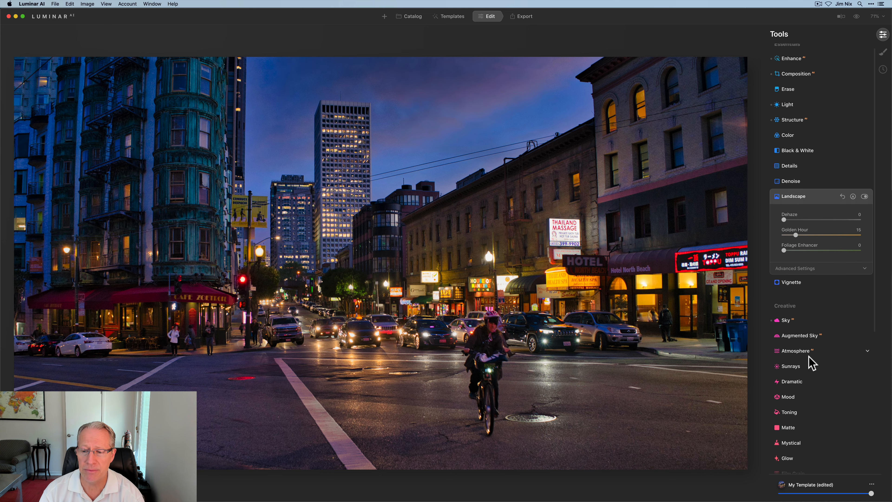
scroll(810, 362, "down", 6)
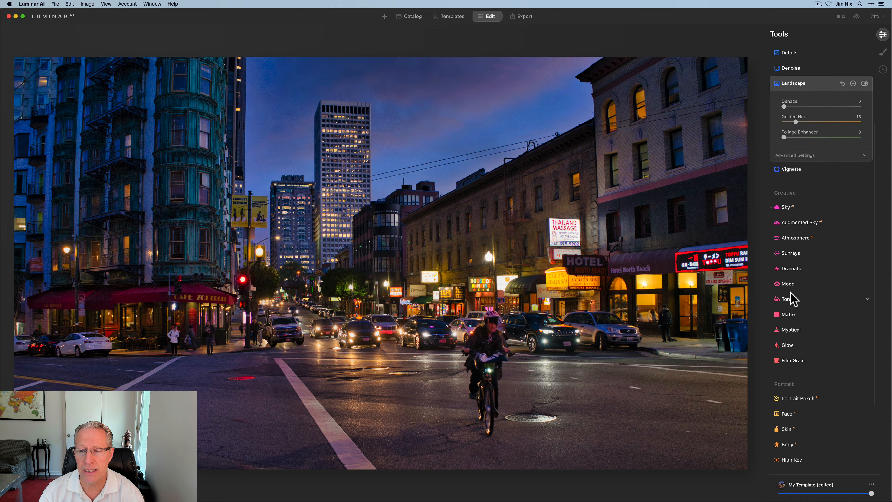
left_click(790, 299)
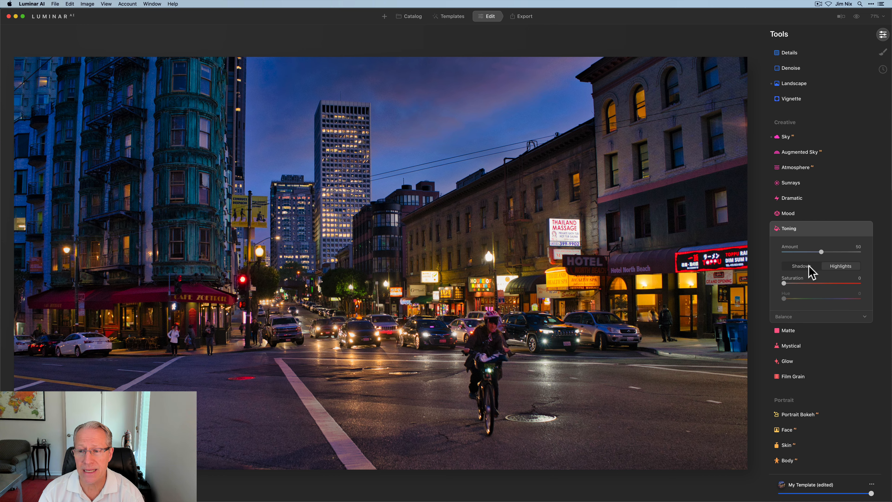
left_click(828, 268)
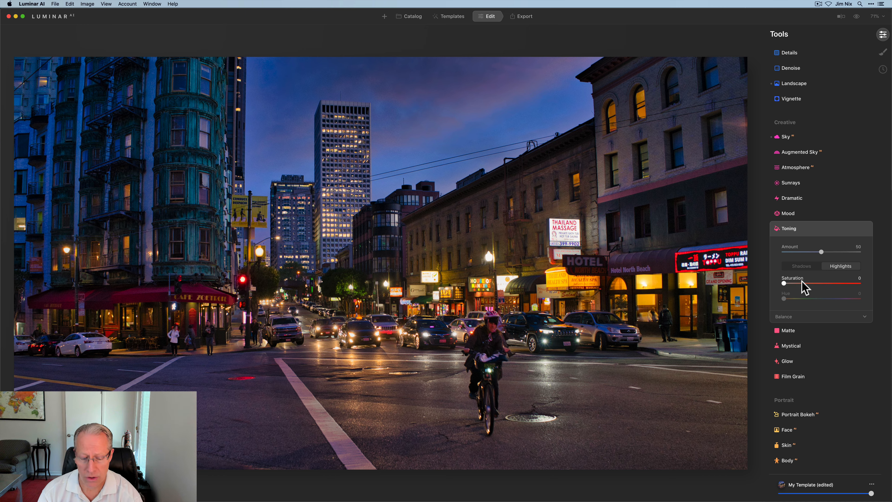
left_click_drag(783, 283, 816, 284)
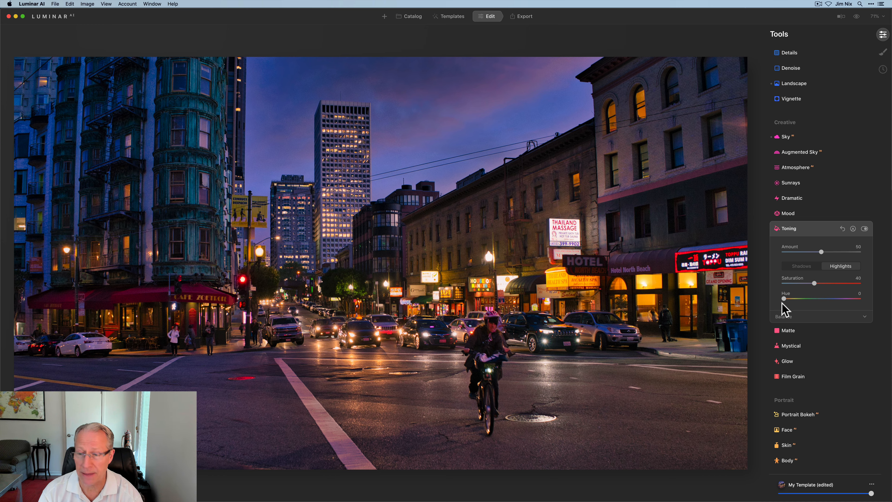
- Set the Toning shadows Saturation to 30 and Hue to 253, toggling the tool off and on to compare
left_click(799, 266)
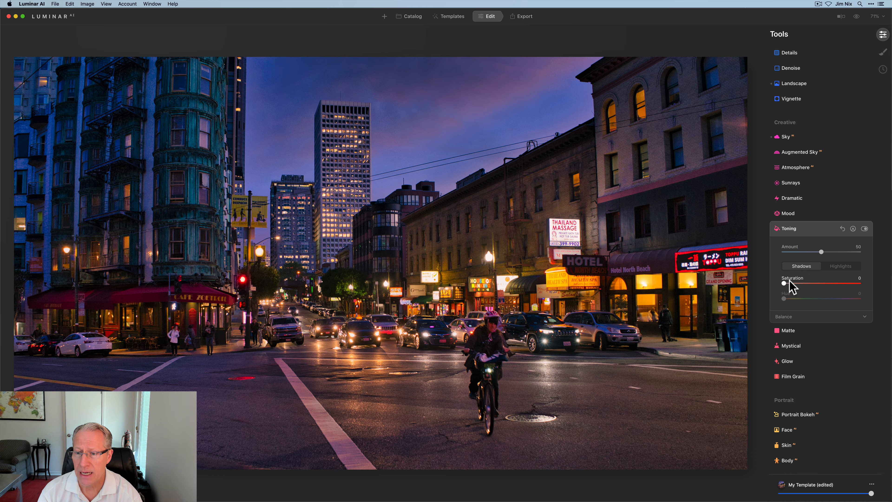
left_click_drag(784, 282, 835, 298)
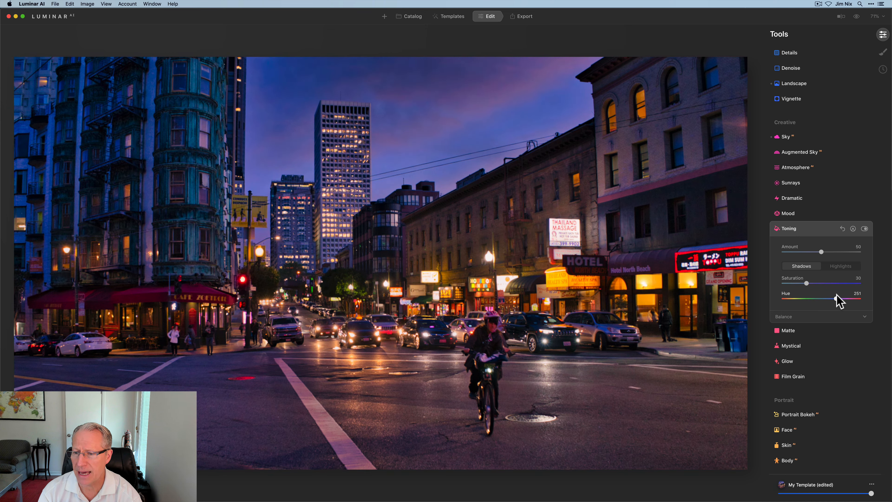
left_click(836, 298)
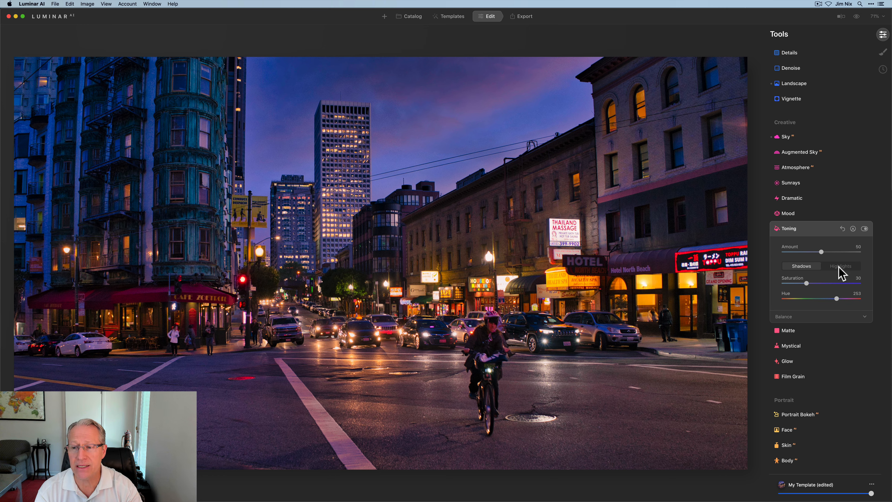
left_click(864, 229)
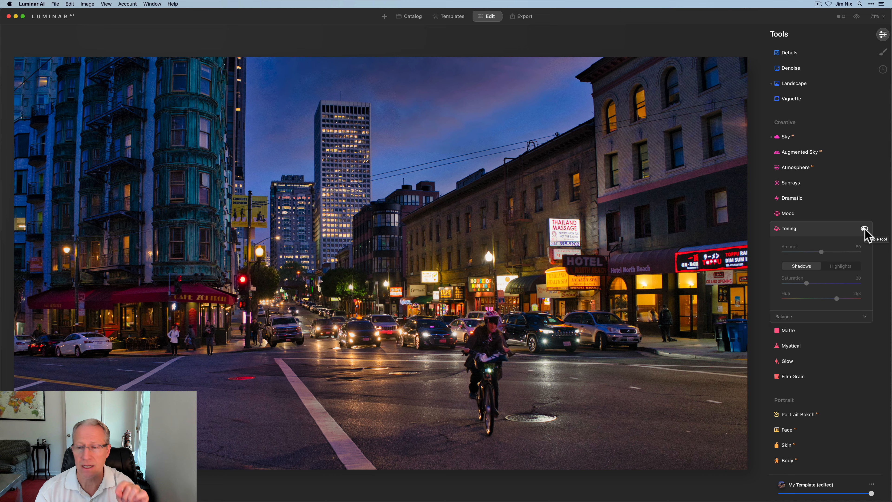
left_click(864, 229)
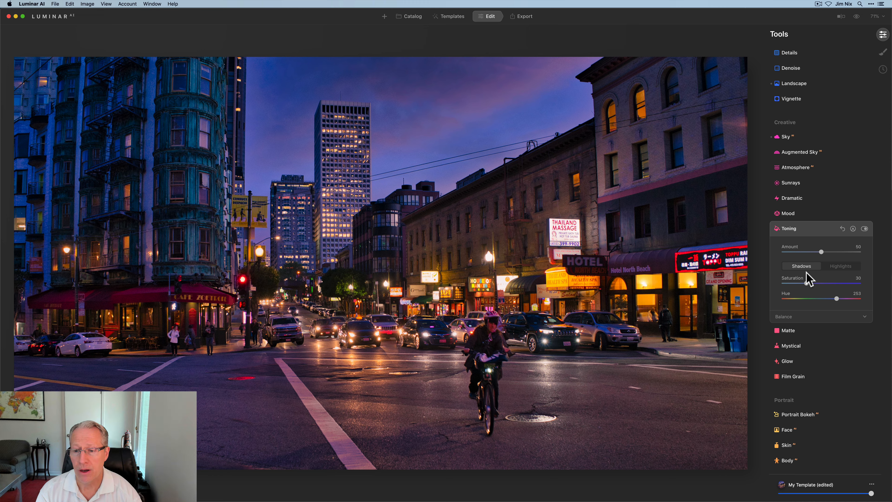
- Open Mystical and set its Amount to 30, toggling the tool off and on to compare
scroll(807, 272, "down", 4)
left_click(795, 277)
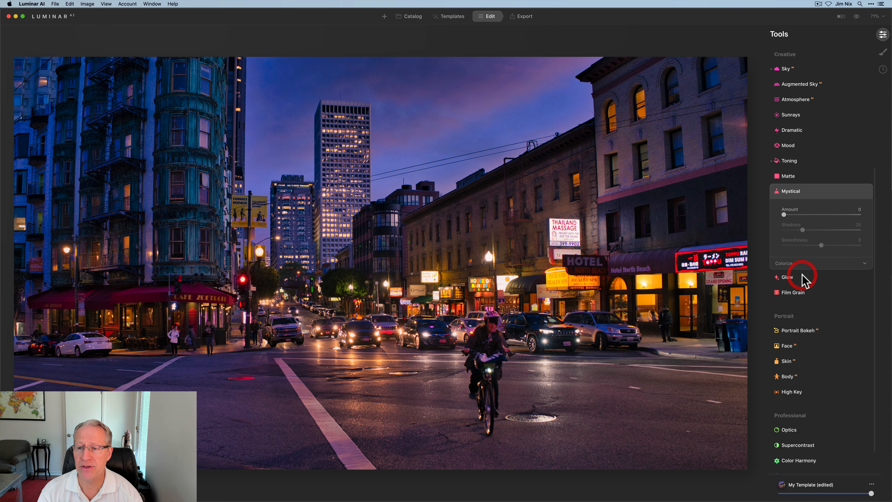
left_click_drag(786, 215, 807, 216)
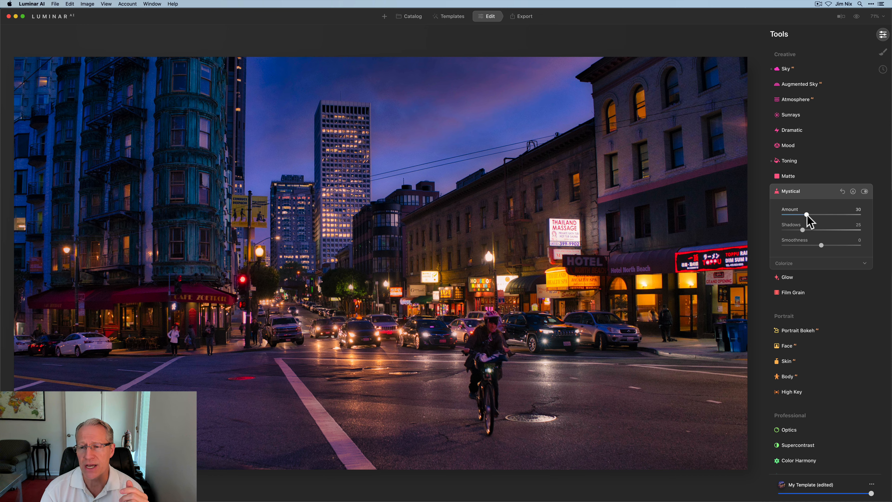
left_click(864, 192)
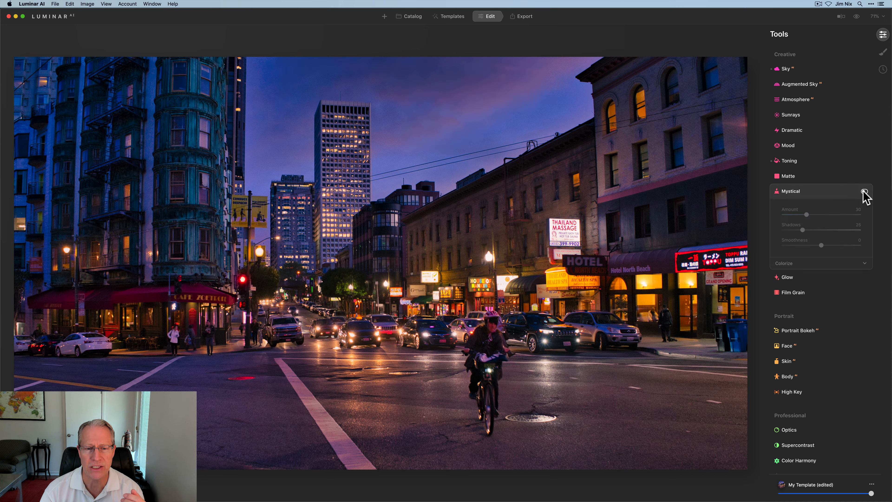
left_click(864, 192)
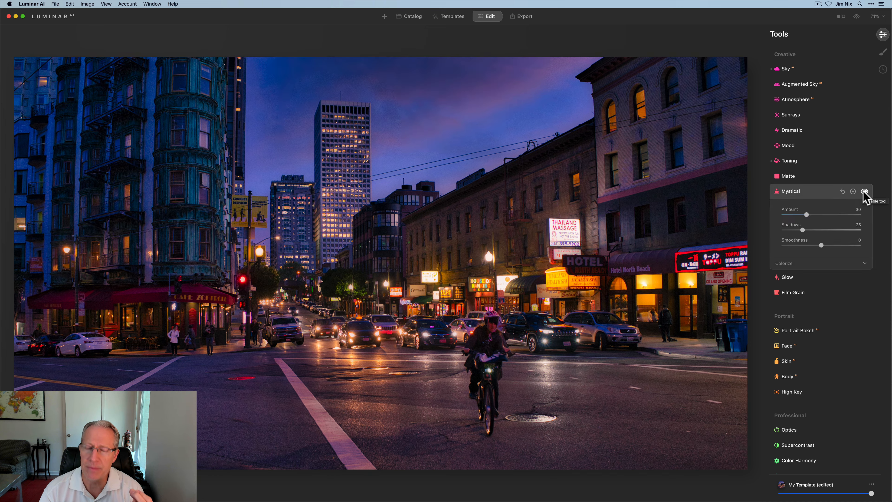
- Open Color and set Saturation to -9 and Vibrance to -18, toggling the tool off and on to compare
scroll(853, 183, "up", 5)
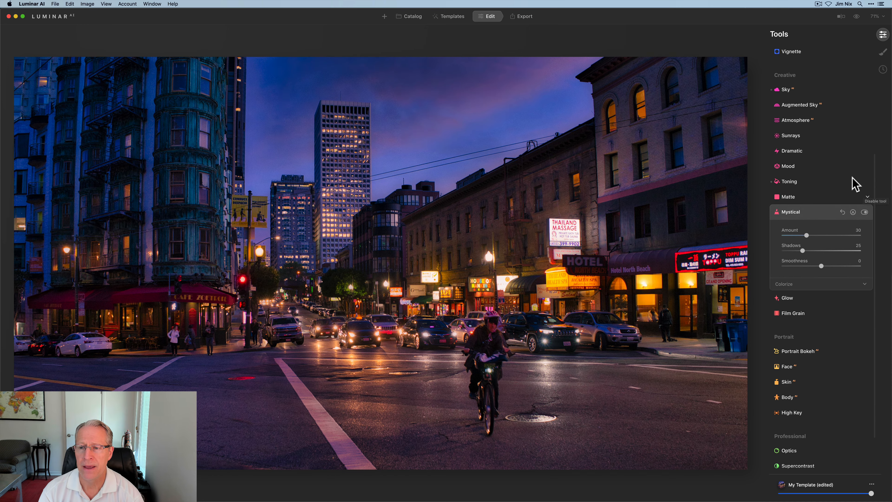
scroll(853, 181, "up", 2)
left_click(800, 142)
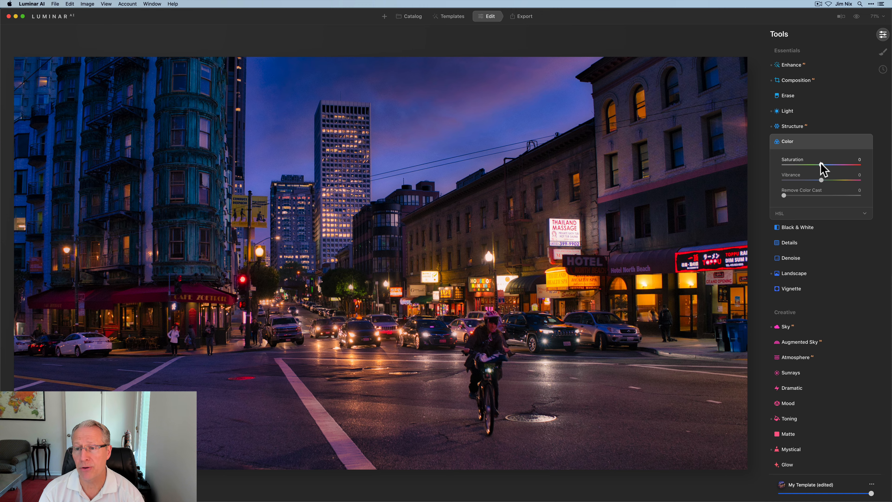
left_click_drag(821, 164, 814, 180)
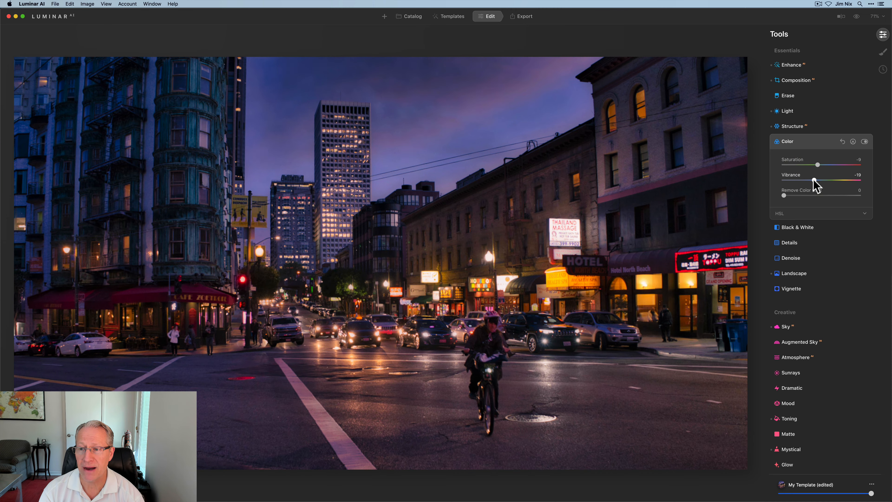
left_click(814, 180)
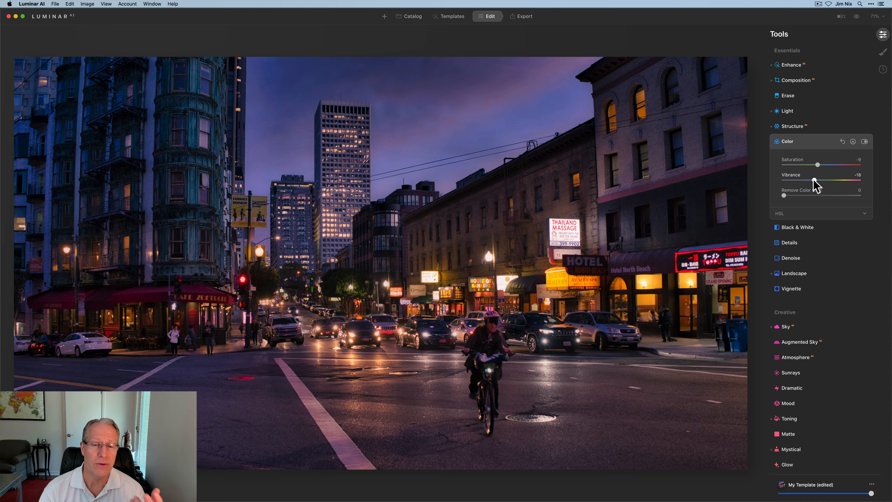
left_click(864, 141)
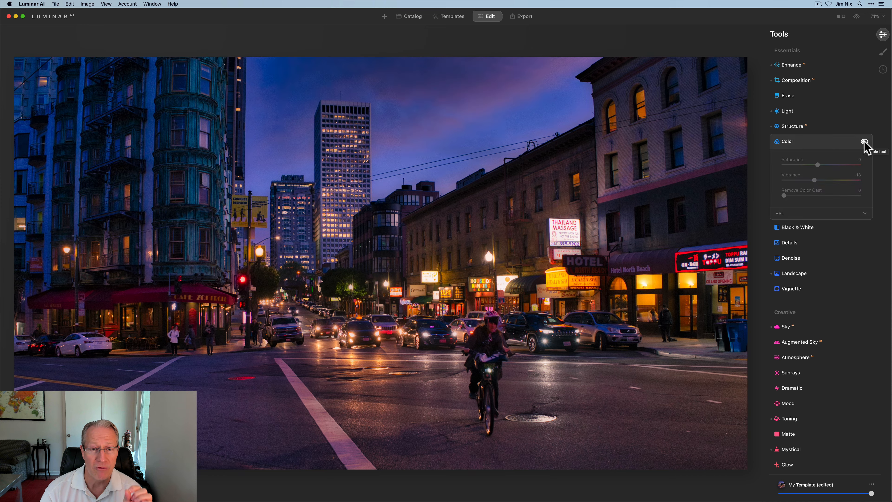
left_click(864, 141)
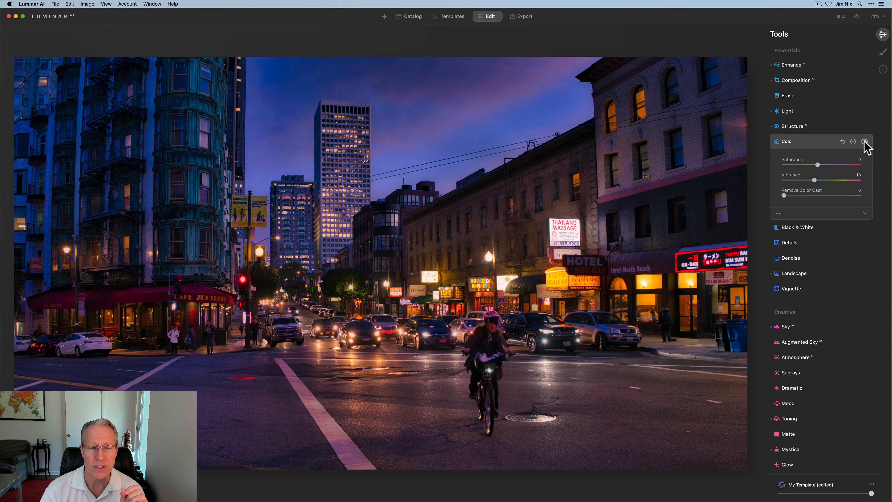
left_click(824, 141)
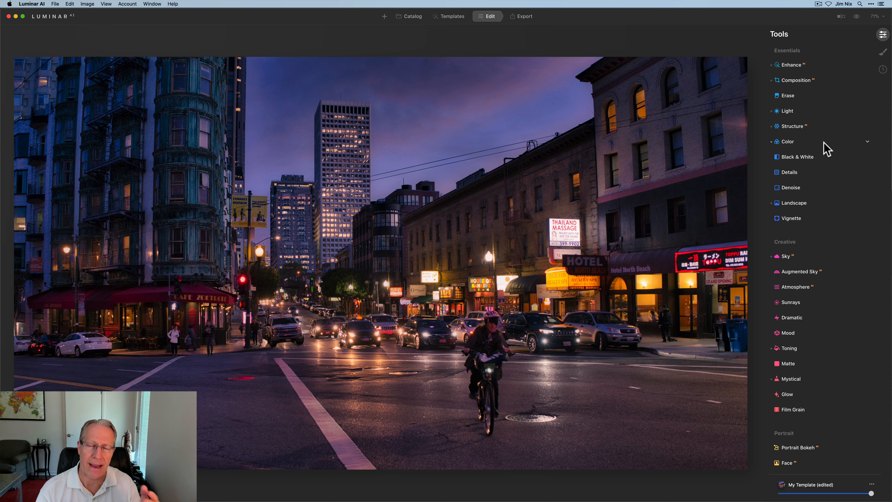
- Open Vignette and choose the cyclist as the vignette's subject
left_click(790, 218)
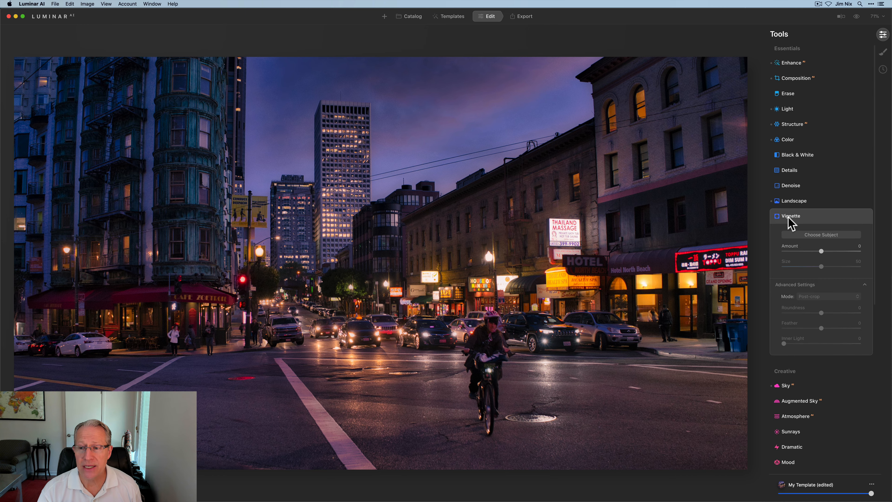
left_click(818, 194)
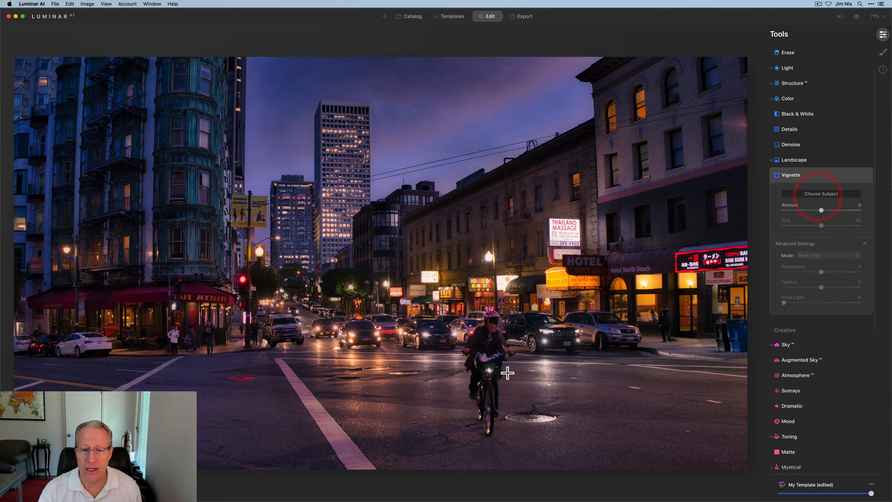
left_click(487, 340)
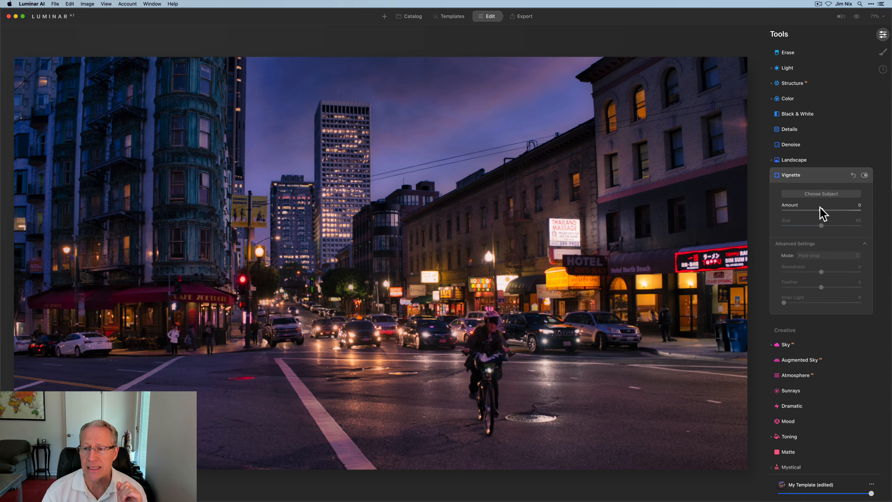
- Set the vignette Amount to -47, Size to 22 and Inner Light to 31, toggling it off and on to compare
left_click_drag(820, 209, 800, 225)
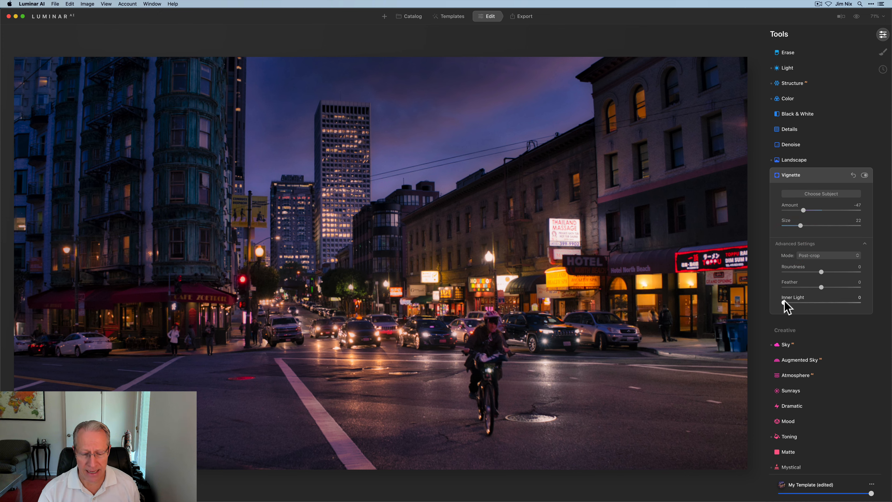
left_click_drag(783, 301, 808, 299)
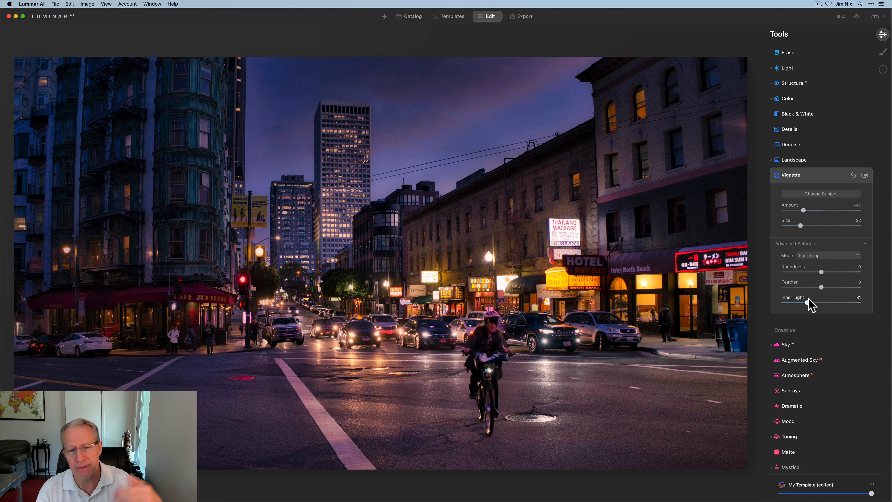
left_click(864, 175)
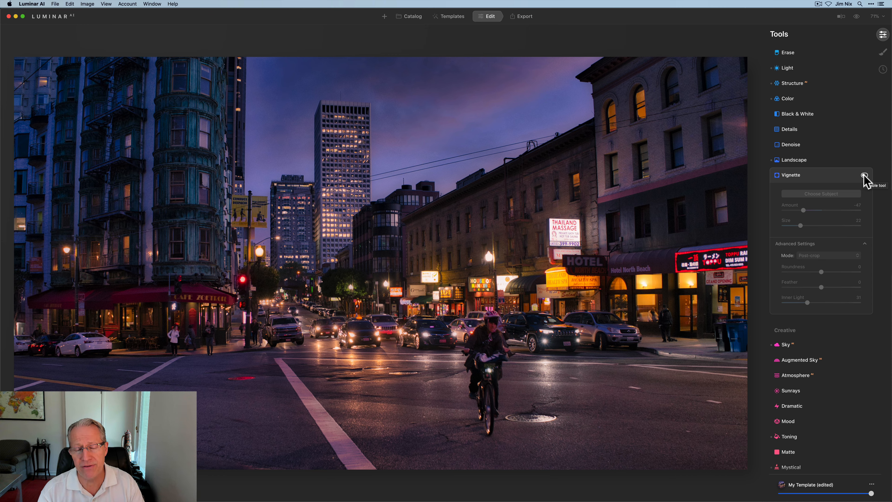
left_click(865, 175)
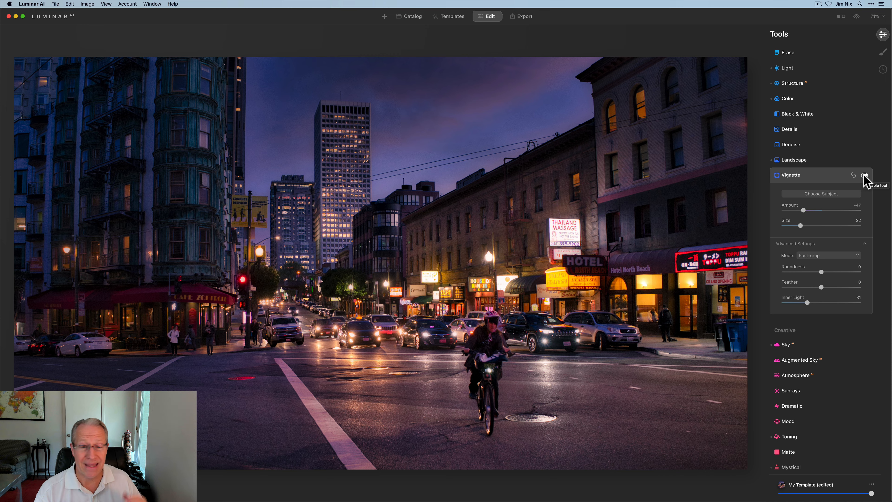
left_click(827, 174)
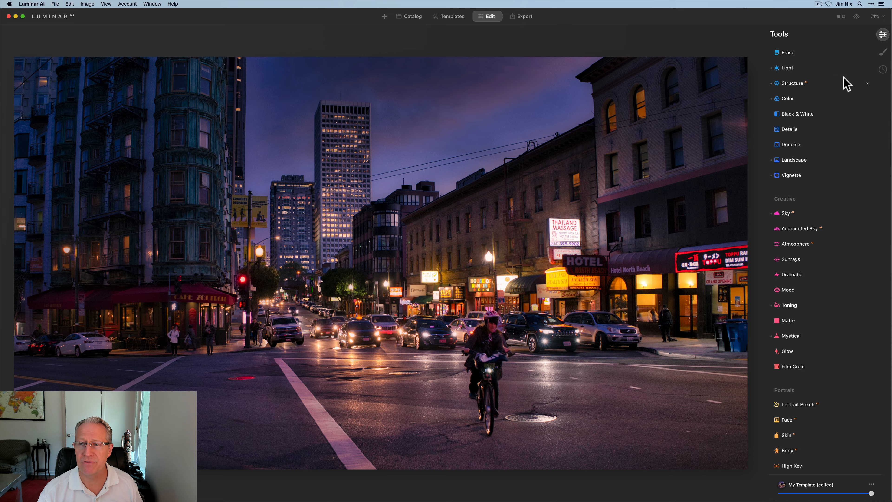
- Compare the edited photo with the original using the original-view toggle and the before/after split view
left_click(856, 17)
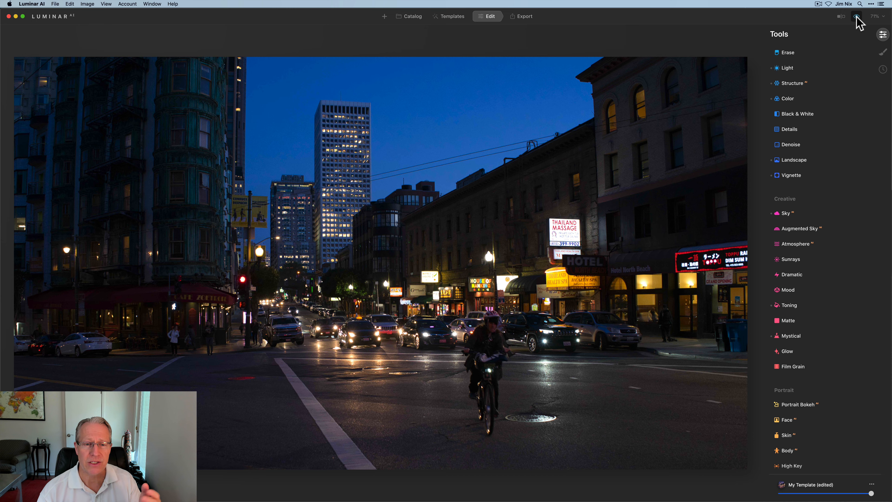
left_click(857, 16)
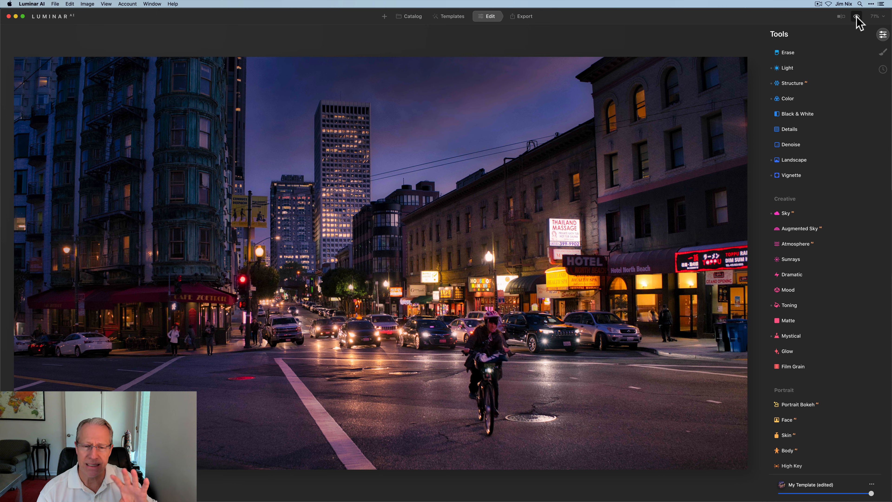
left_click(841, 16)
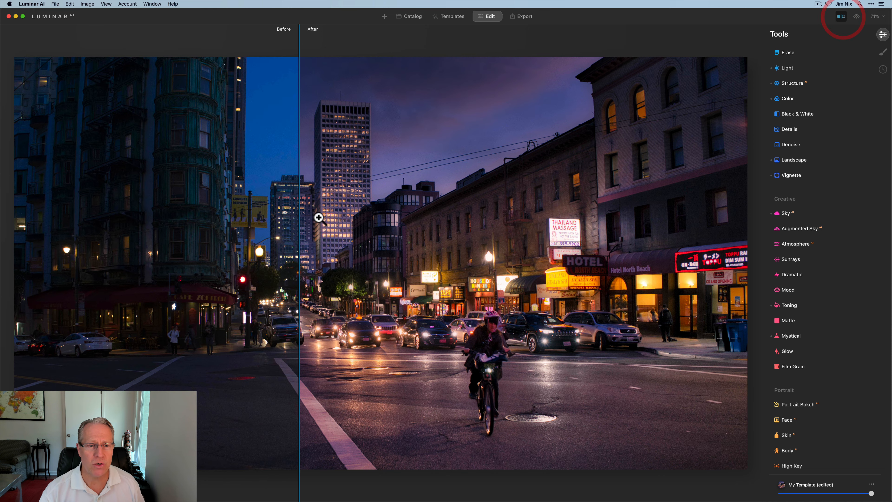
left_click_drag(297, 198, 343, 183)
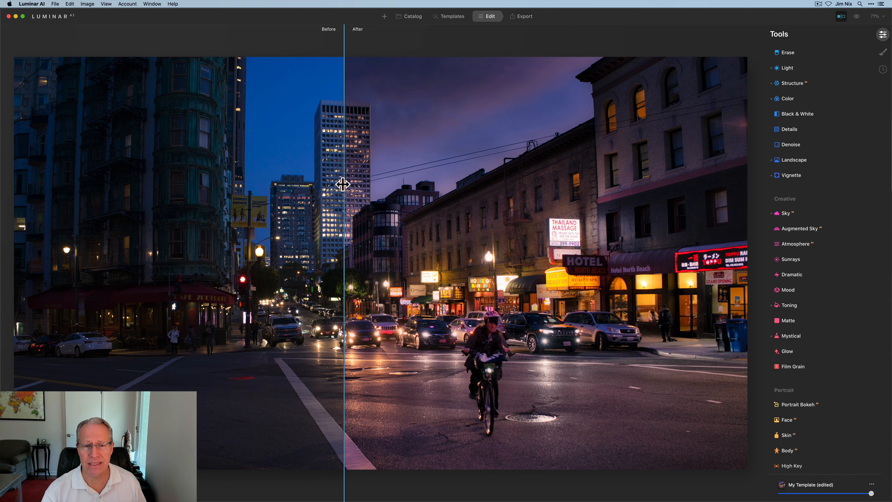
left_click(841, 17)
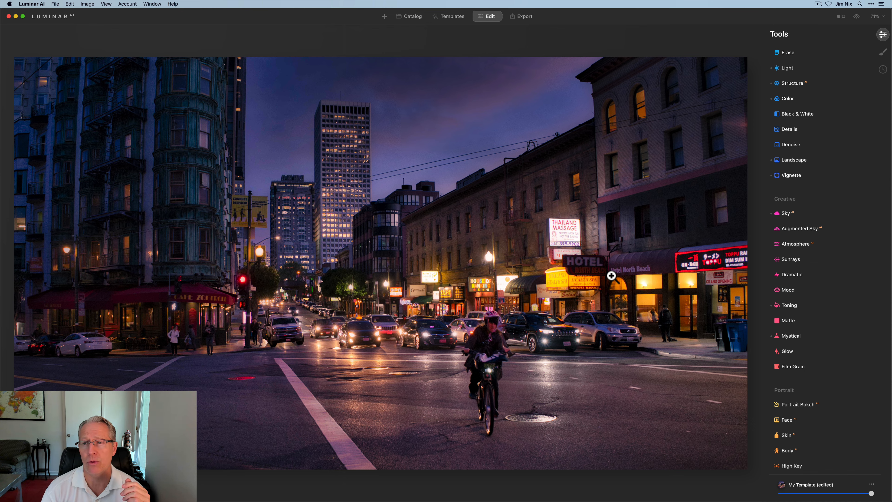
left_click(857, 17)
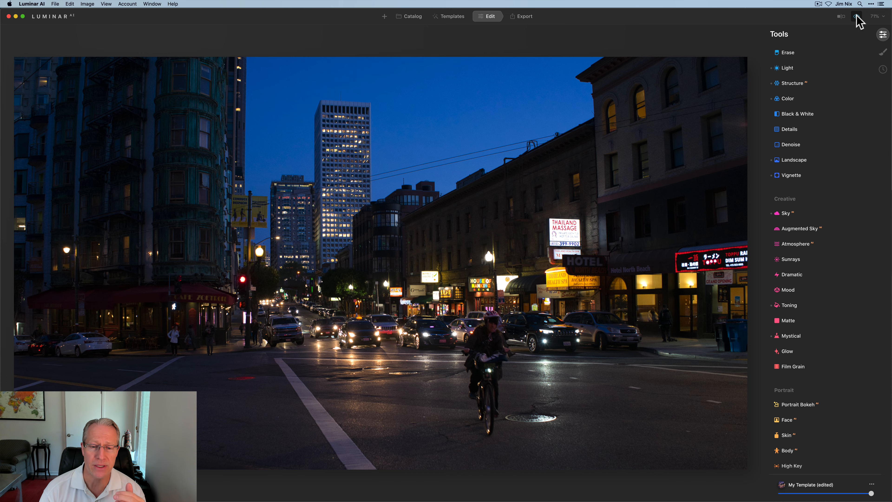
left_click(857, 17)
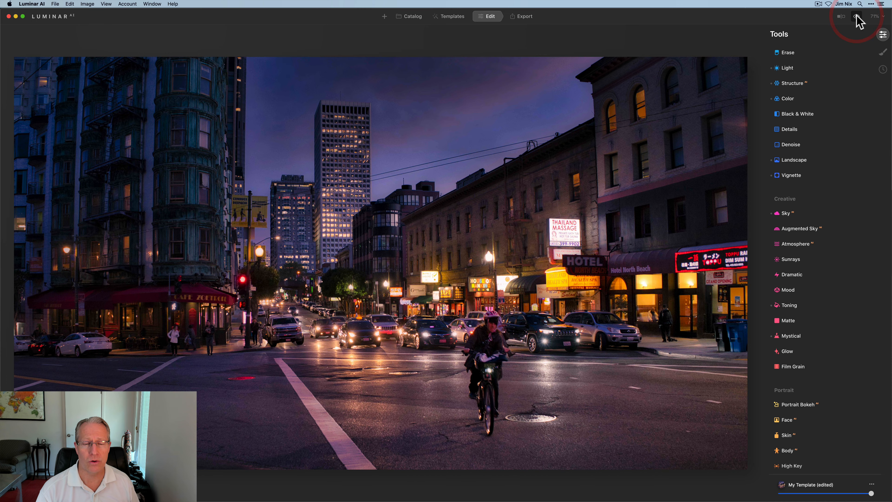